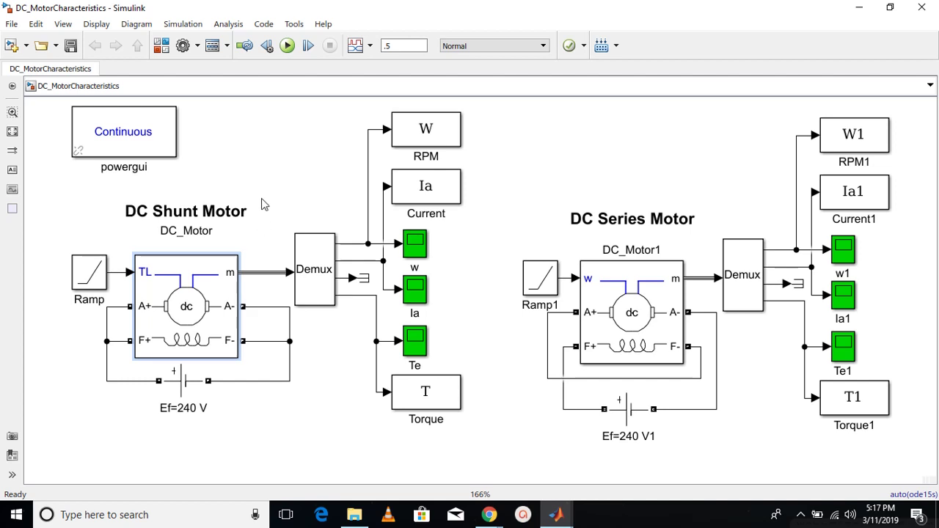
- Inspect the shunt DC_Motor, its A- and F- wires, the series DC_Motor1 and both Ef=240 V supplies
left_click(157, 314)
left_click(263, 307)
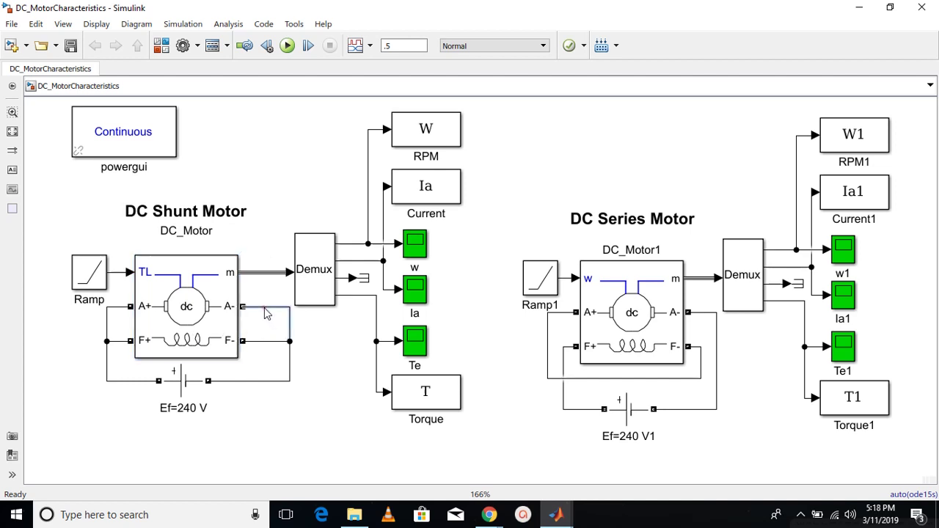
left_click(270, 340)
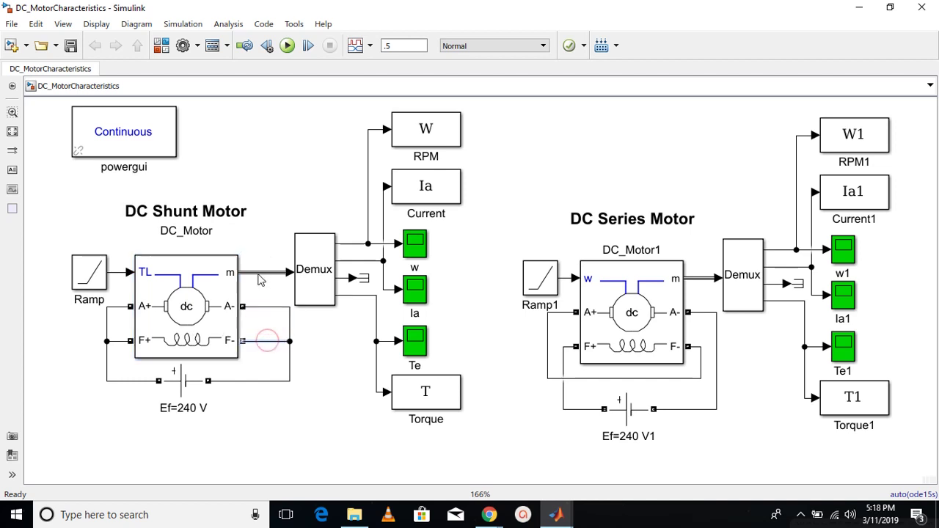
left_click(171, 374, "shift")
left_click(176, 378)
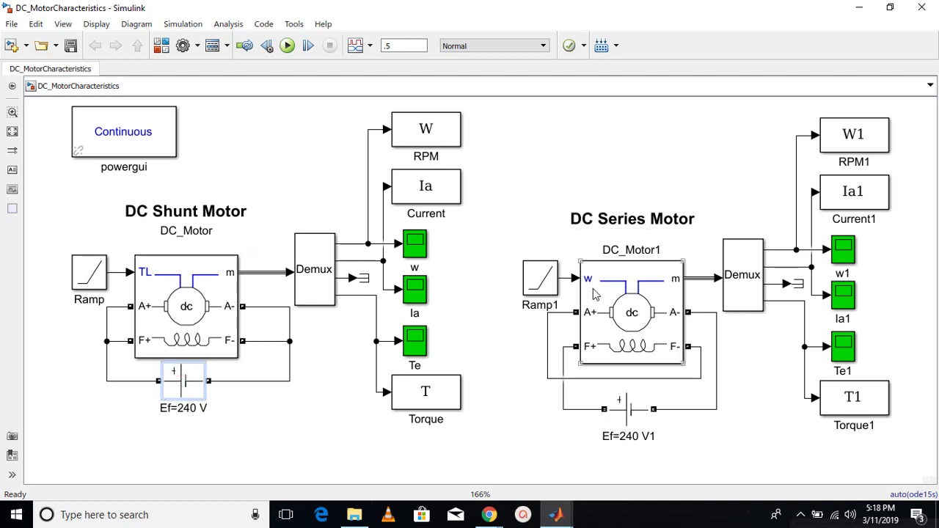
left_click(607, 316)
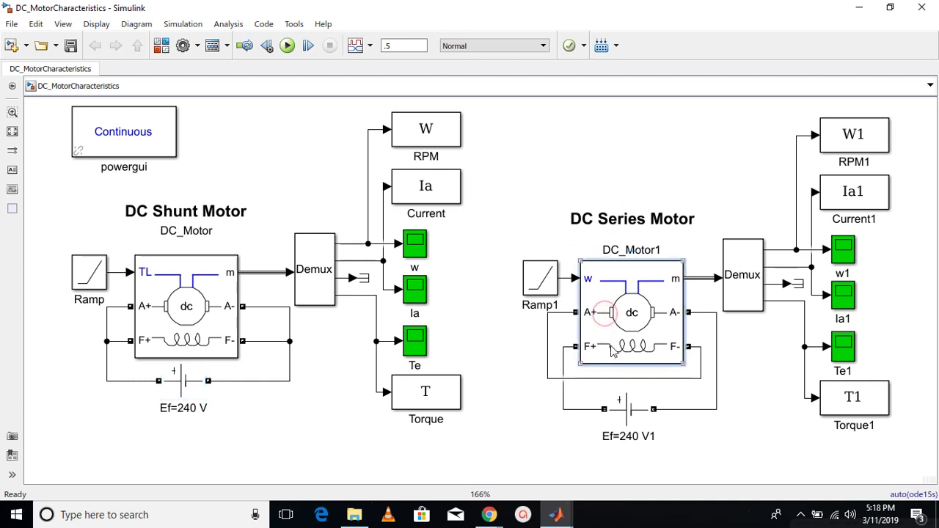
left_click(608, 344)
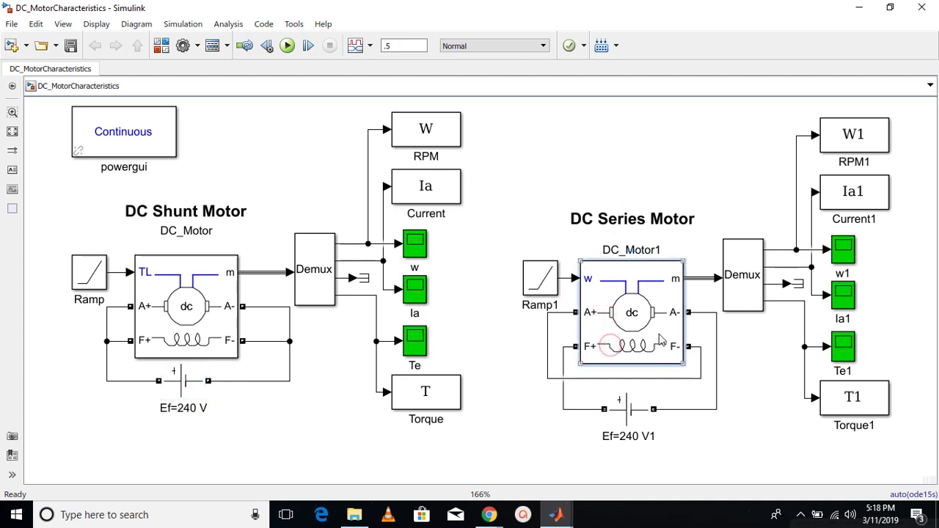
left_click(632, 411)
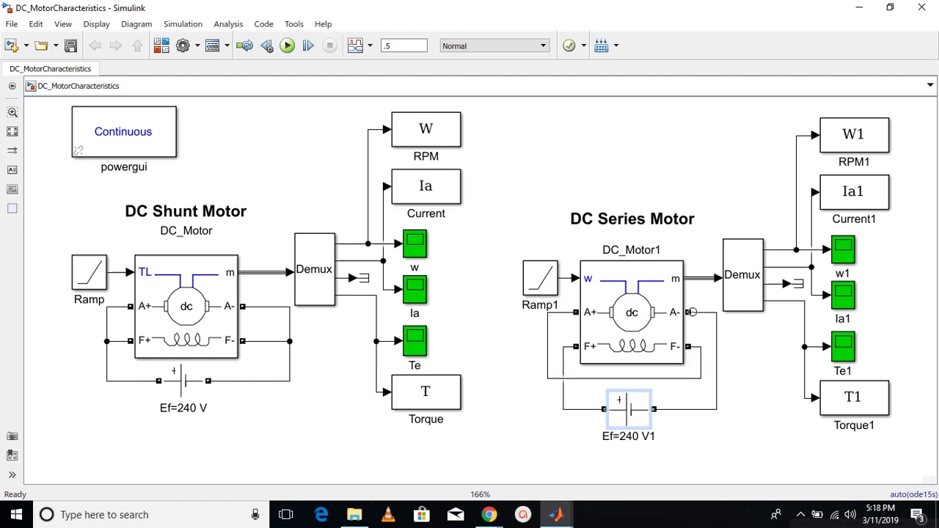
left_click(646, 409)
- Locate the DC_Motor block's DC Machine entry in the Simscape Machines library, then return to the model
left_click(183, 263)
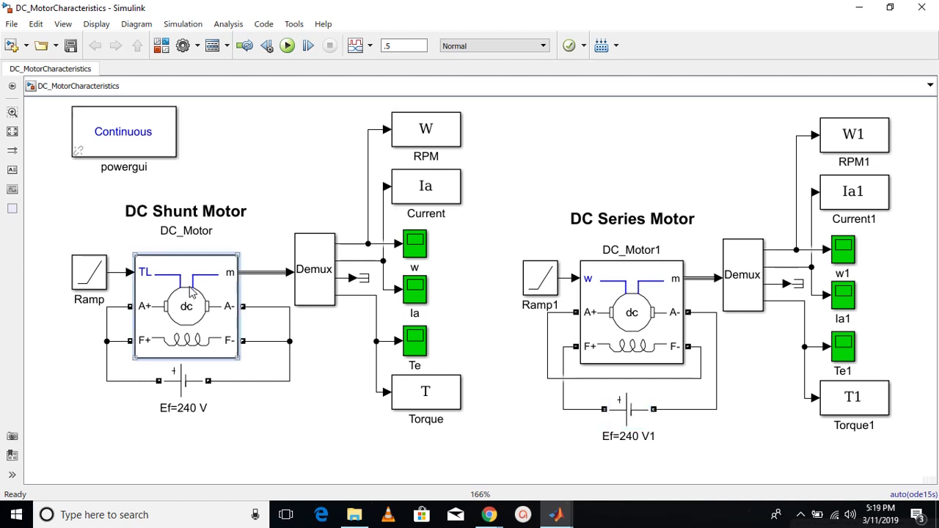
left_click(162, 46)
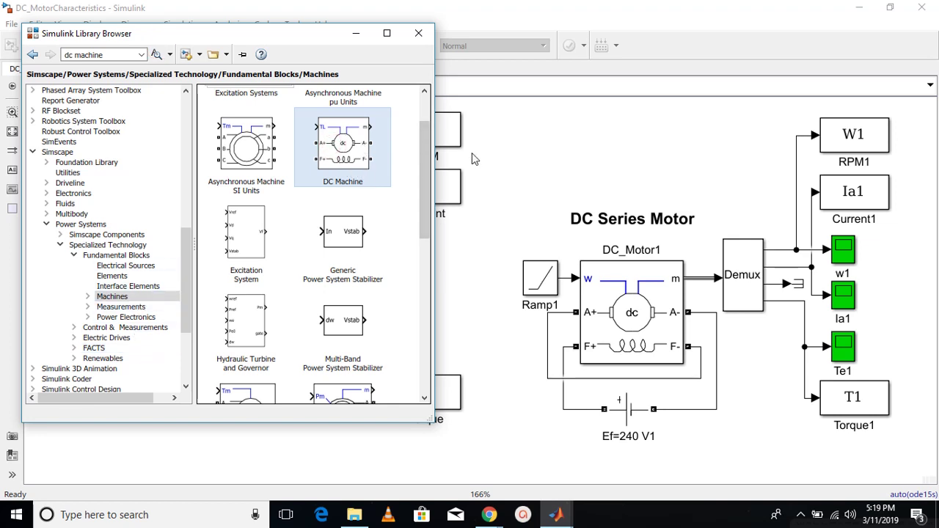
left_click(490, 154)
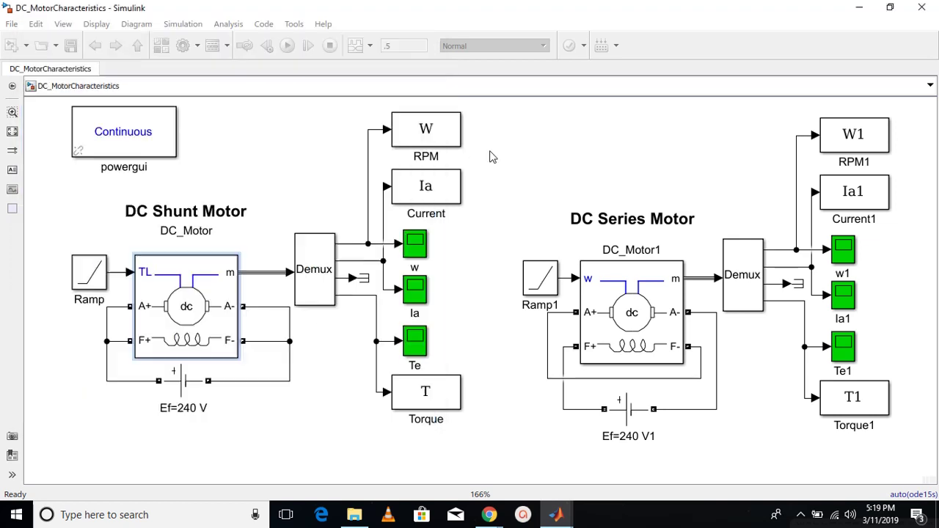
left_click(224, 312)
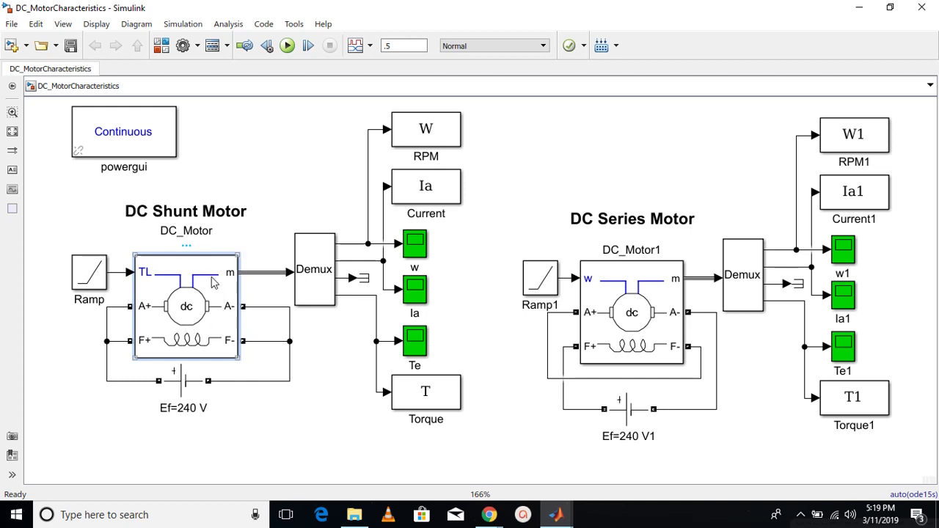
- Open the DC Machine help page and highlight the motor/generator mode torque sign convention
right_click(212, 283)
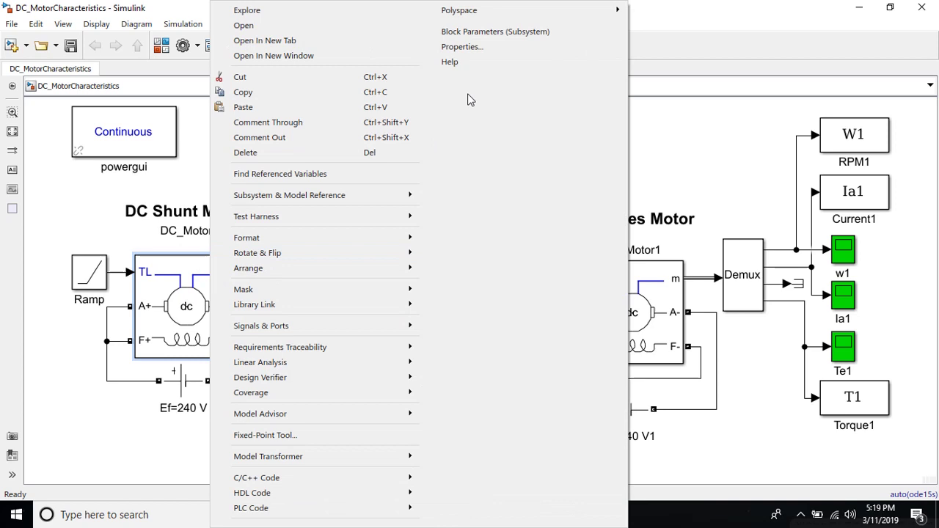
left_click(471, 60)
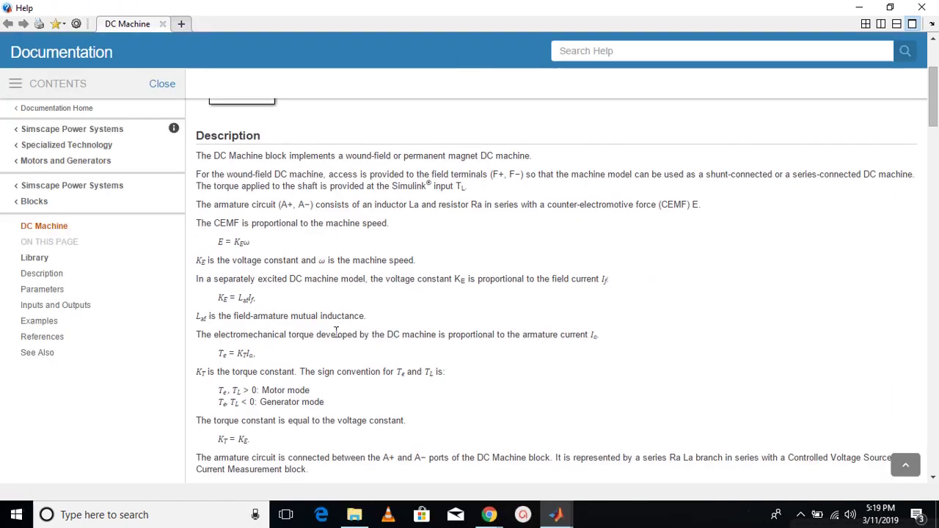
left_click_drag(218, 390, 329, 401)
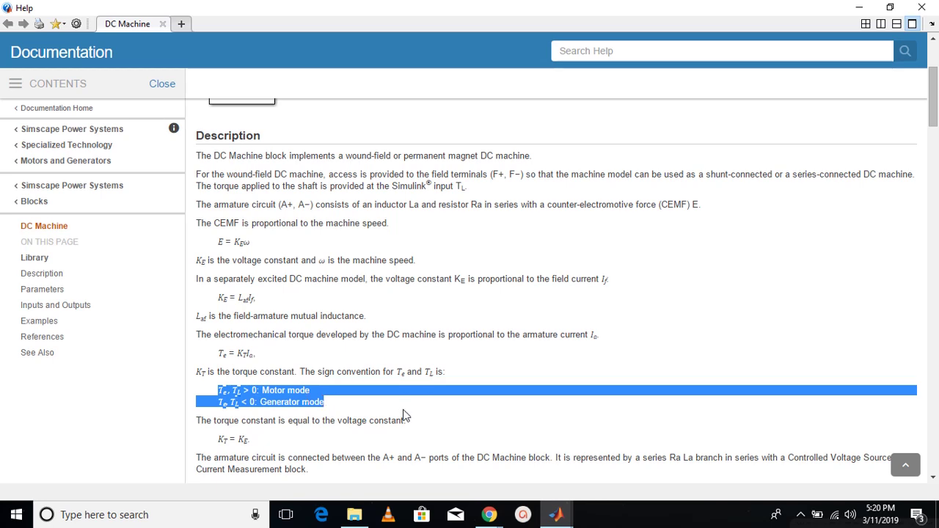
left_click(921, 7)
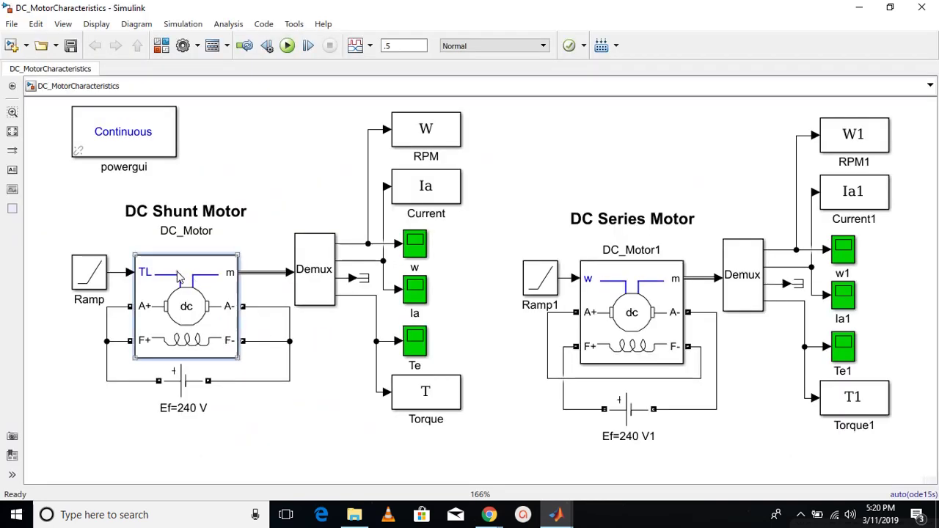
double_click(88, 273)
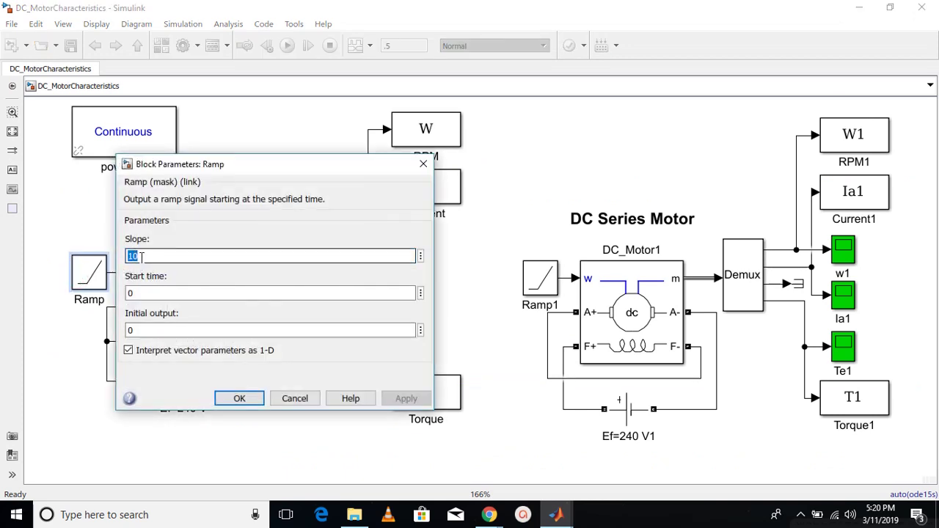
key("Tab")
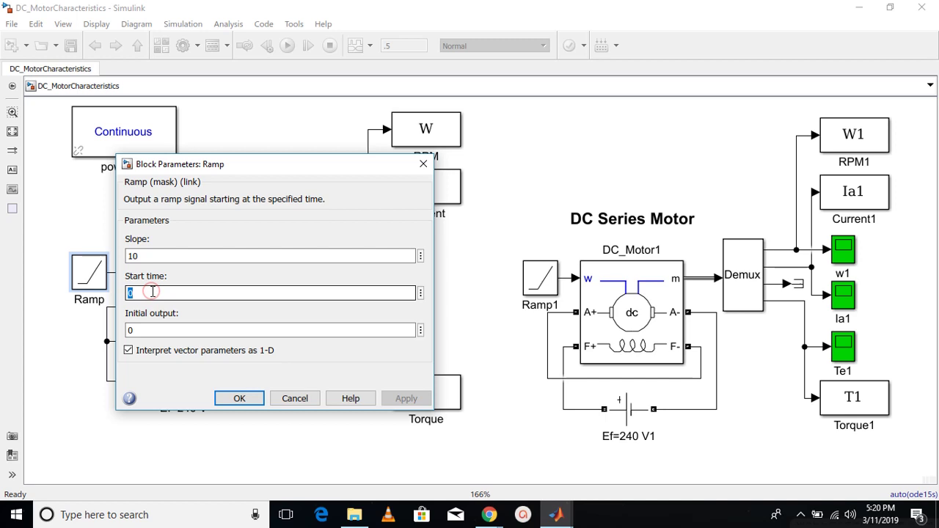
key("Tab")
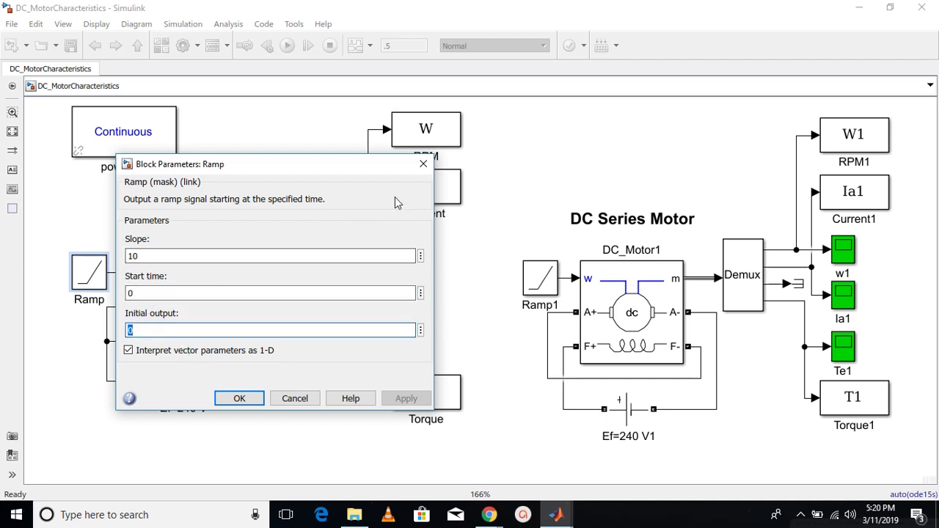
left_click(428, 167)
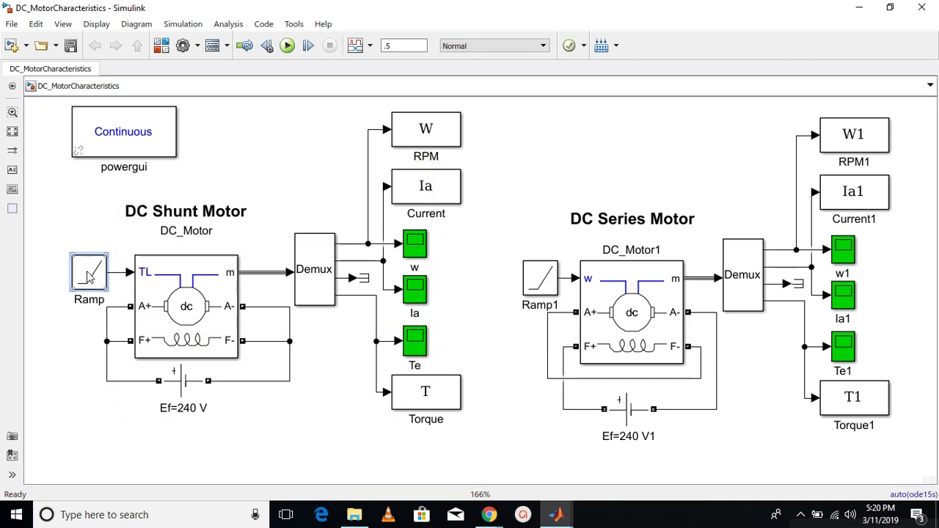
left_click(168, 281)
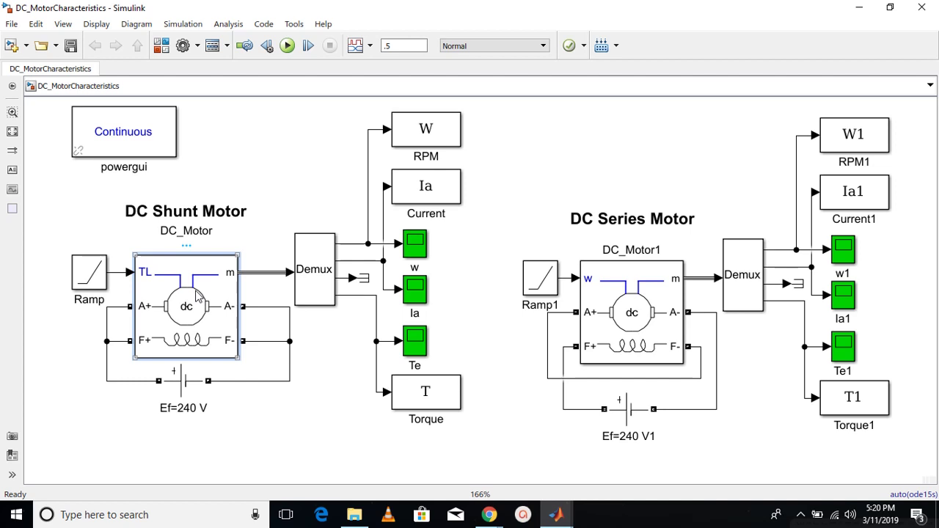
double_click(196, 294)
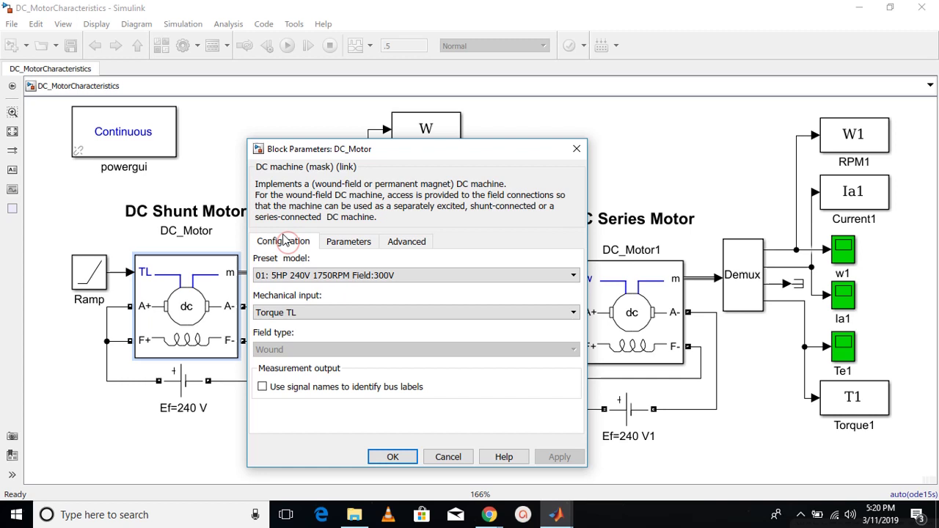
left_click(319, 276)
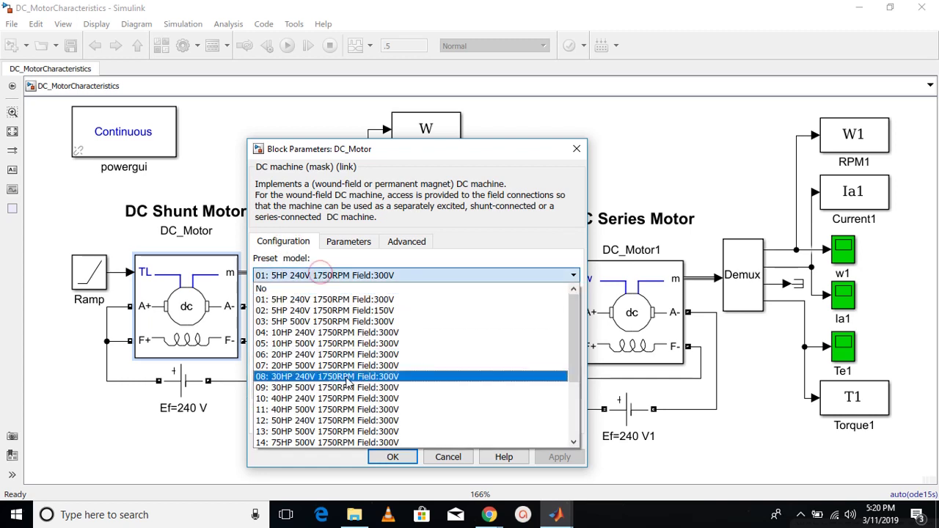
scroll(349, 382, "down", 2)
scroll(348, 383, "up", 2)
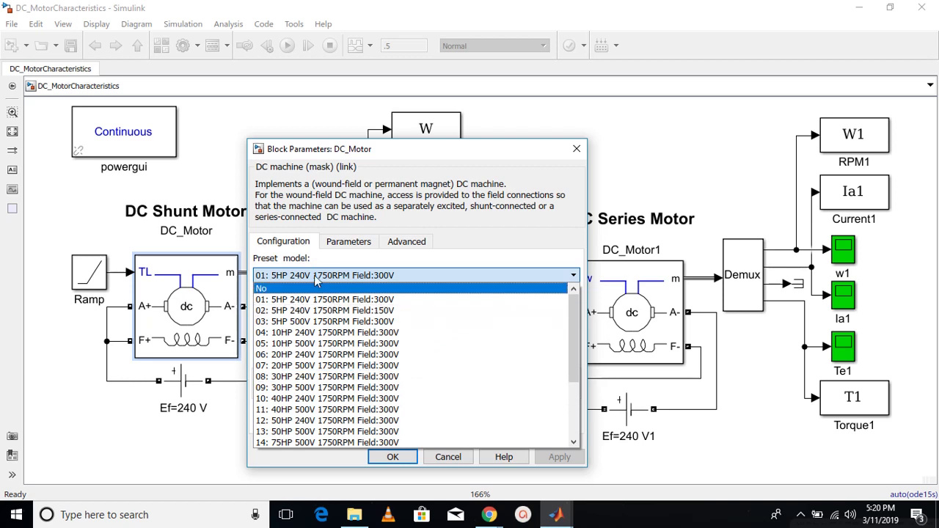
left_click(326, 303)
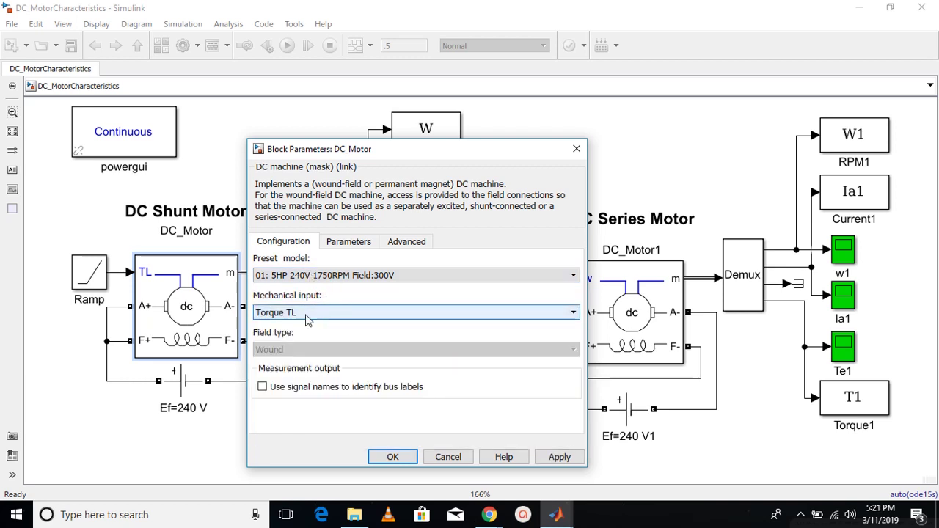
left_click(304, 312)
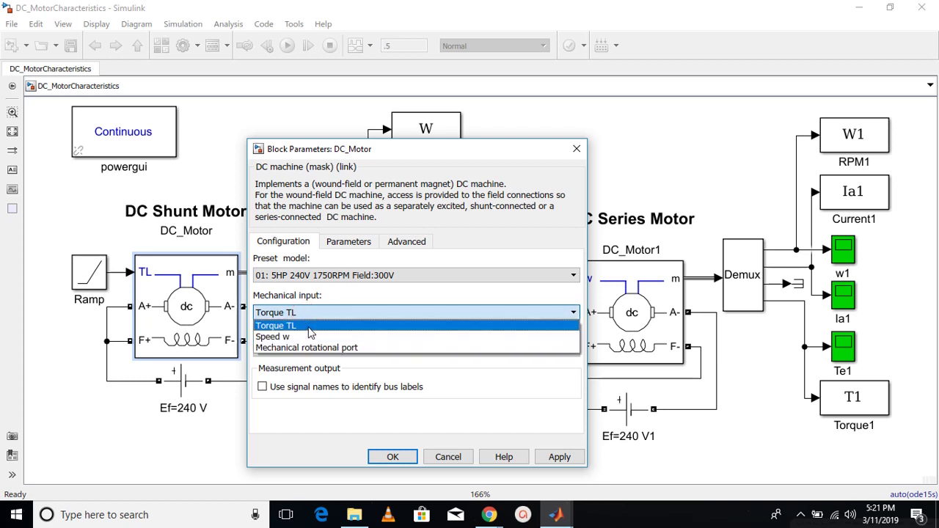
left_click(309, 330)
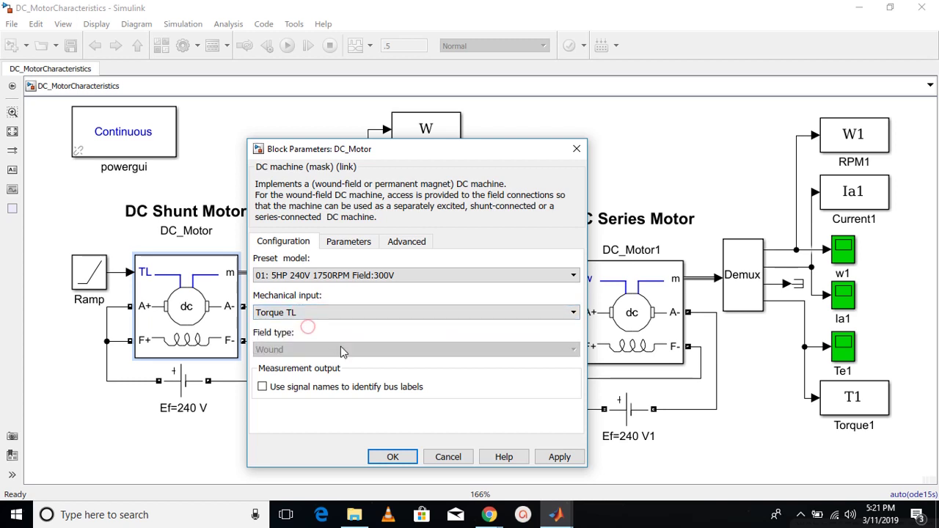
left_click(338, 246)
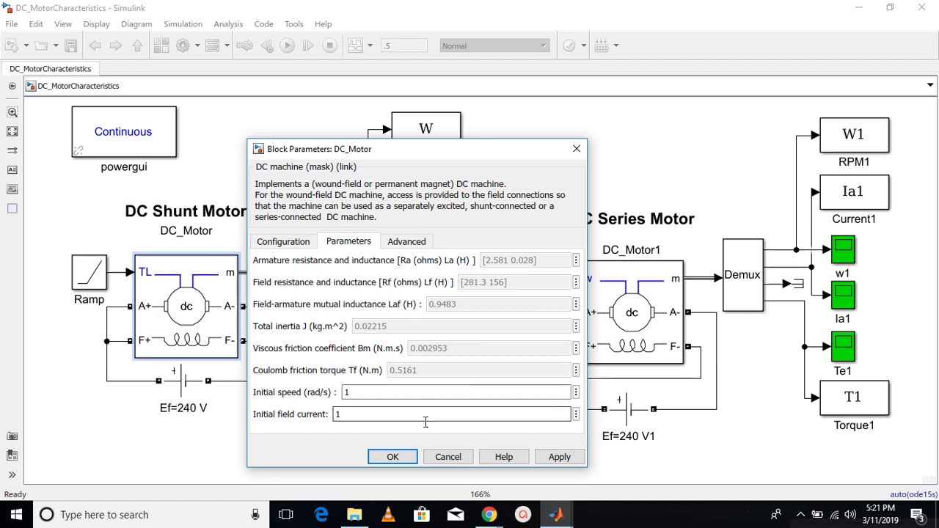
left_click(402, 456)
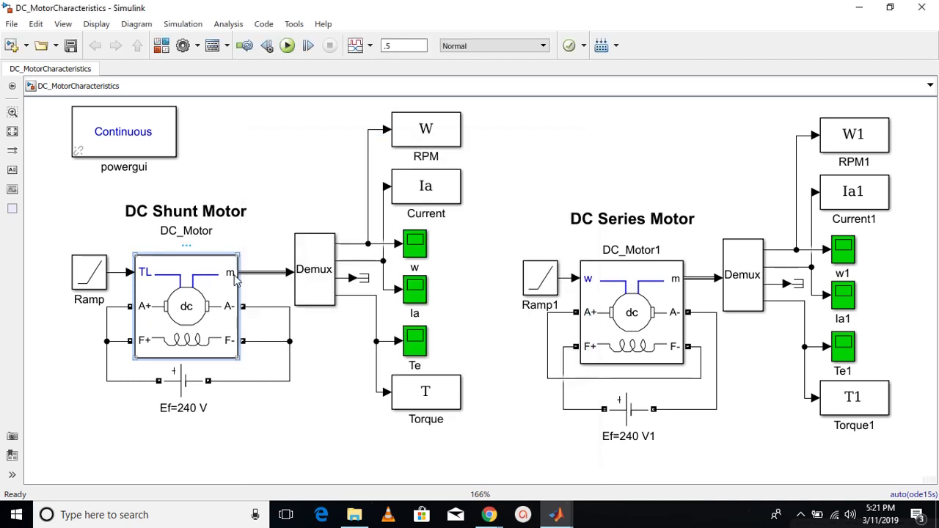
left_click(257, 272)
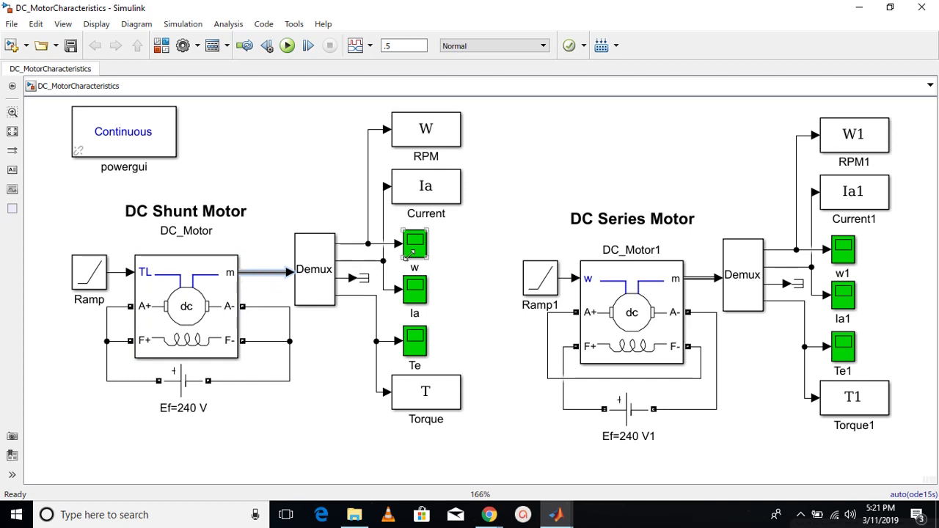
left_click(357, 278)
left_click(416, 249)
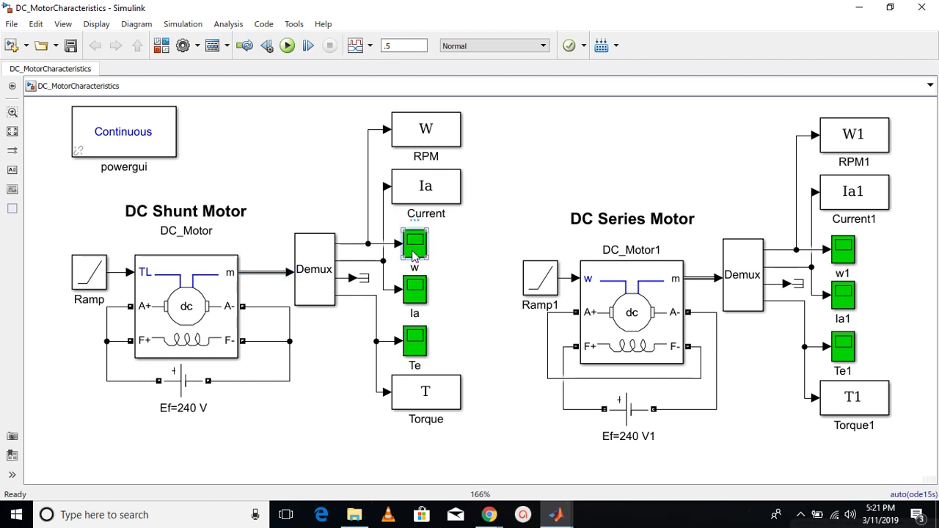
left_click(415, 292)
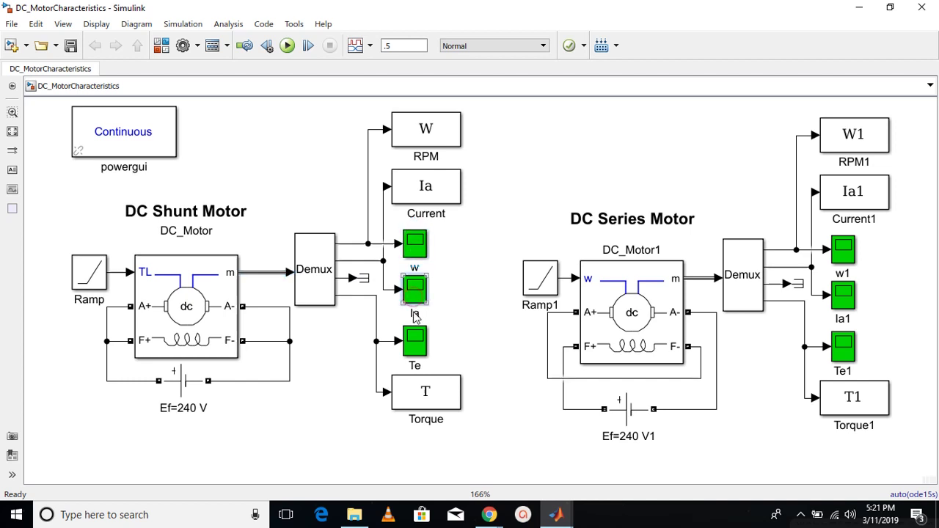
left_click(417, 352)
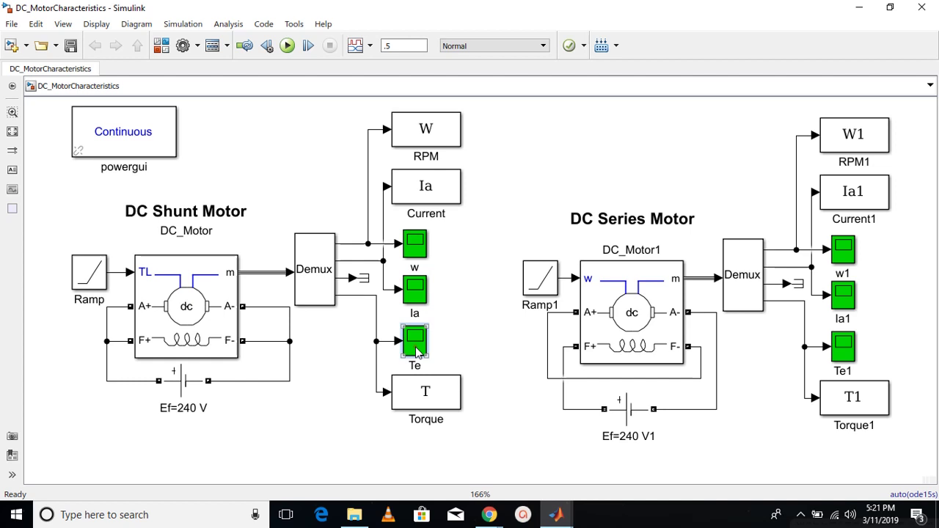
left_click(449, 301)
left_click(421, 128)
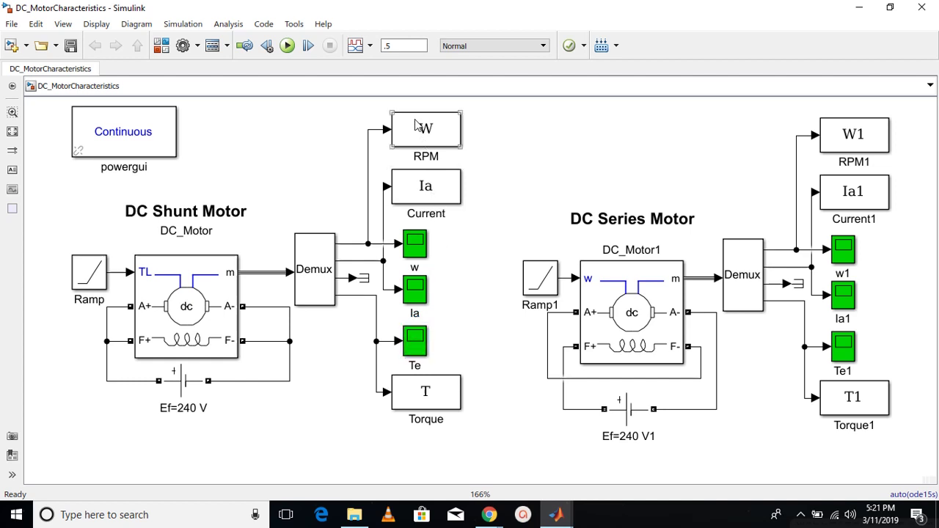
left_click(334, 139)
left_click(615, 362)
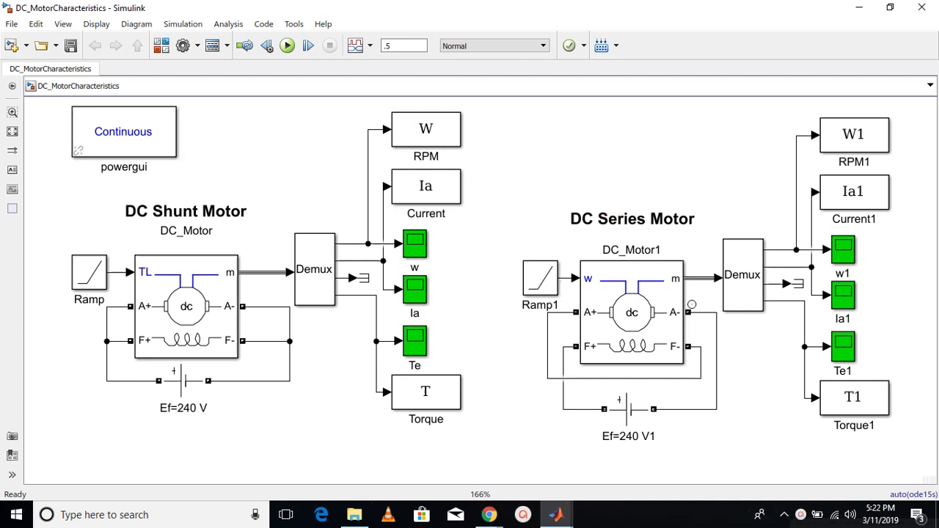
double_click(653, 307)
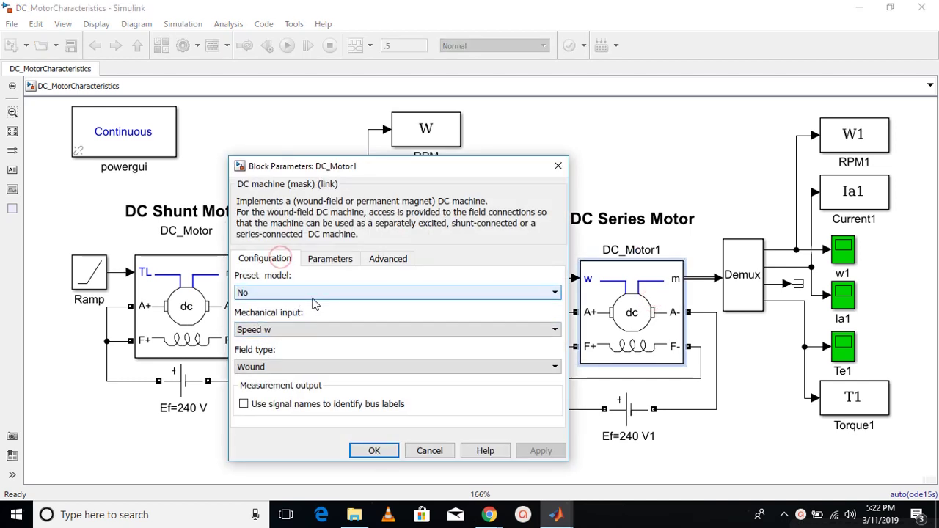
left_click(326, 259)
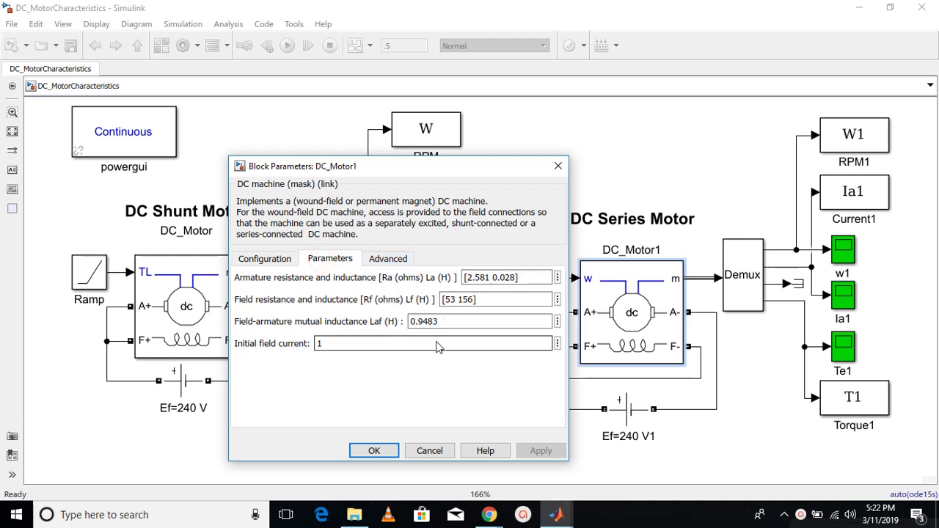
left_click(359, 453)
key("Tab")
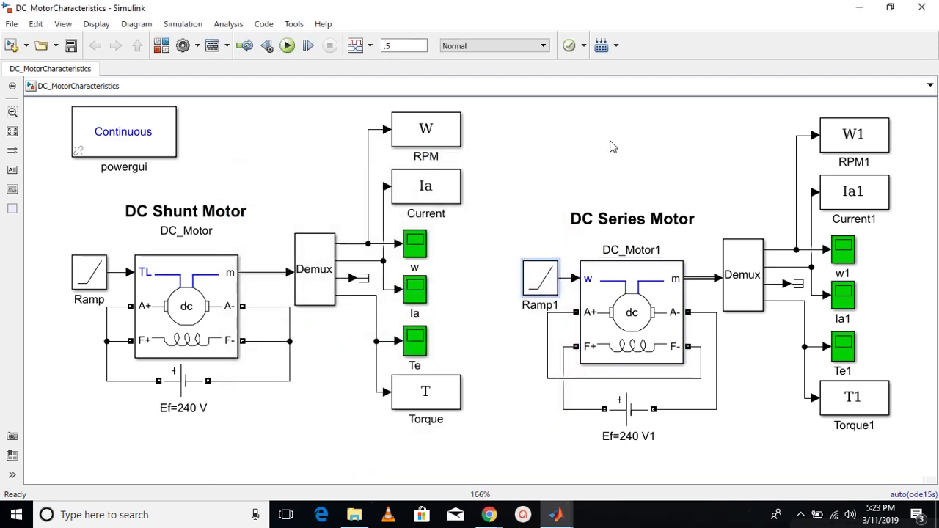
double_click(539, 283)
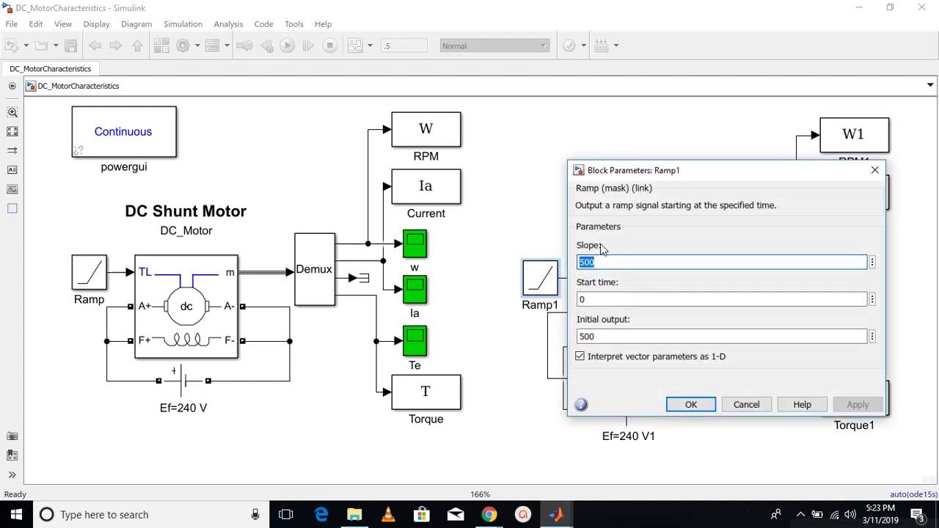
double_click(605, 297)
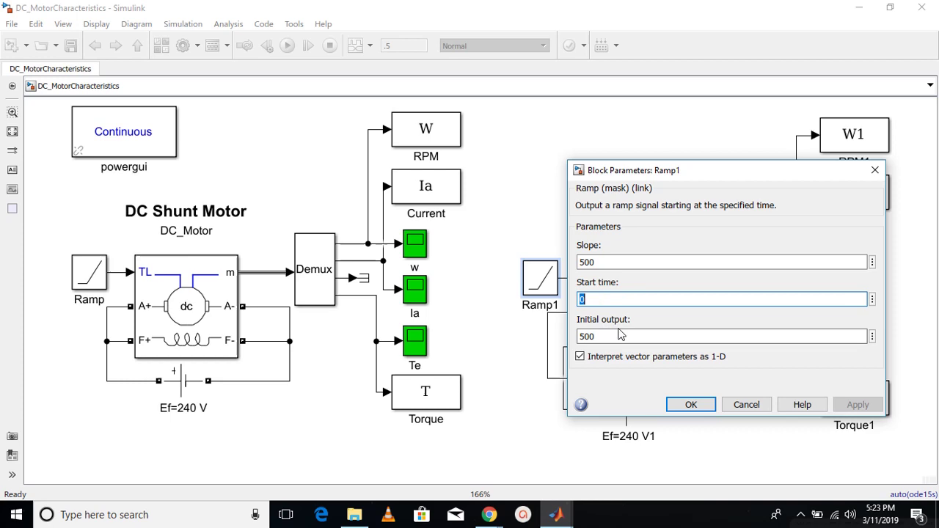
left_click(678, 406)
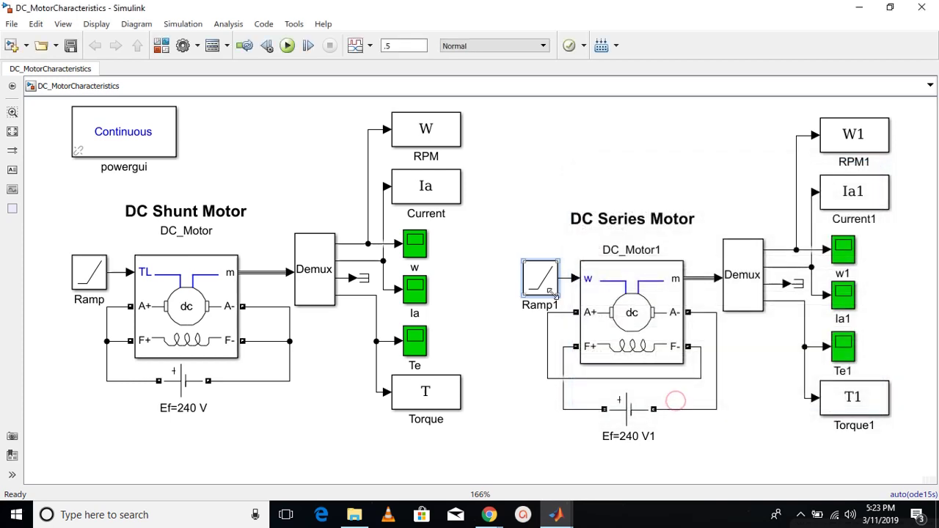
double_click(649, 301)
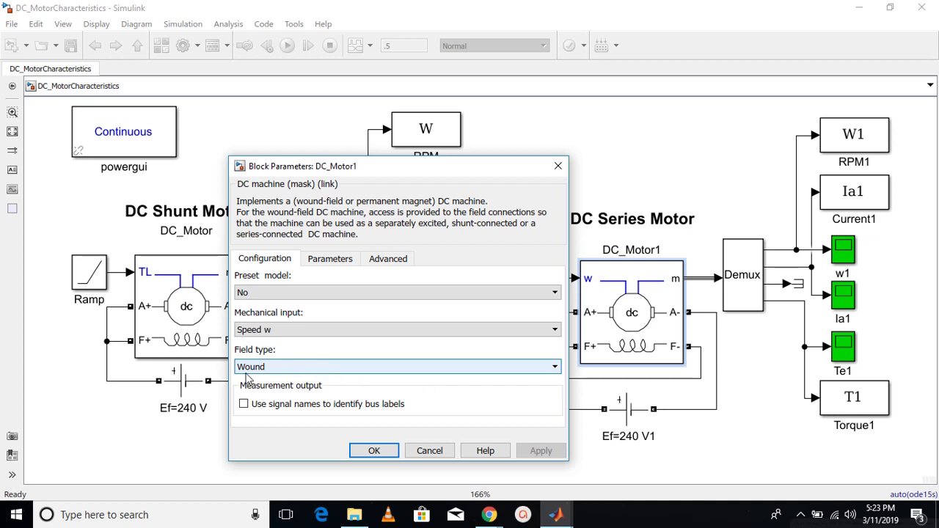
left_click(343, 364)
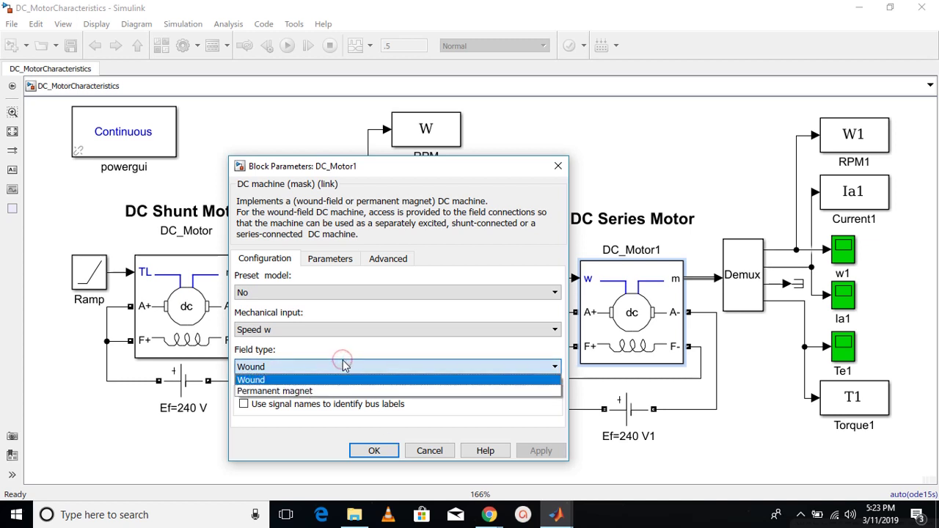
left_click(347, 381)
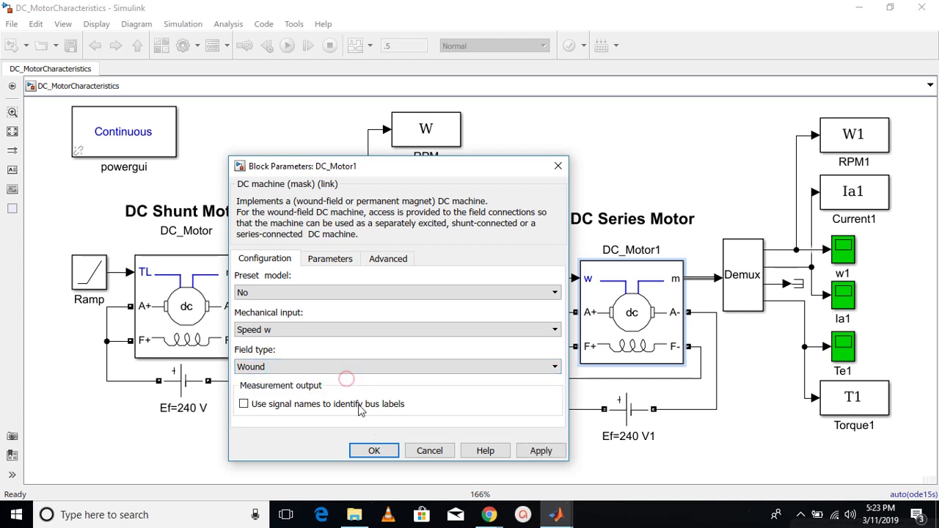
left_click(374, 450)
left_click(750, 360)
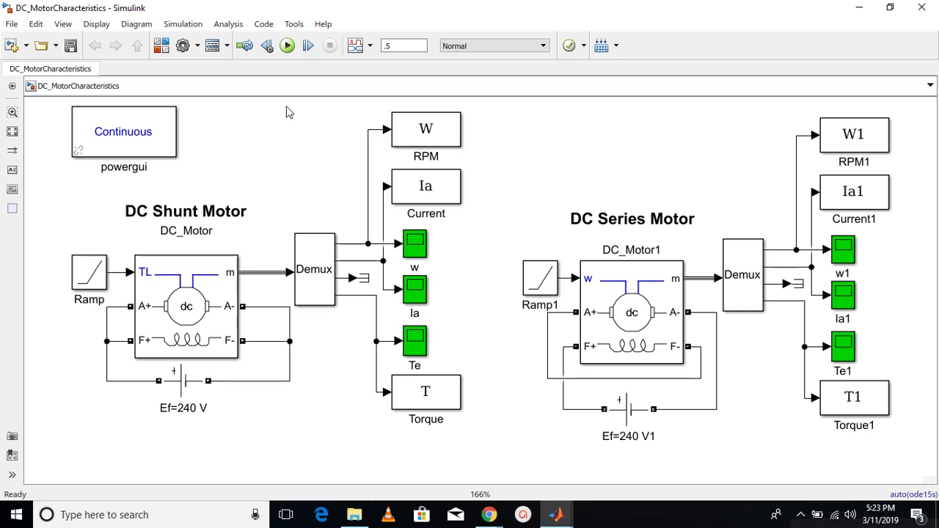
- Run the simulation and view the speed and torque characteristics figure for both motors maximized
left_click(288, 46)
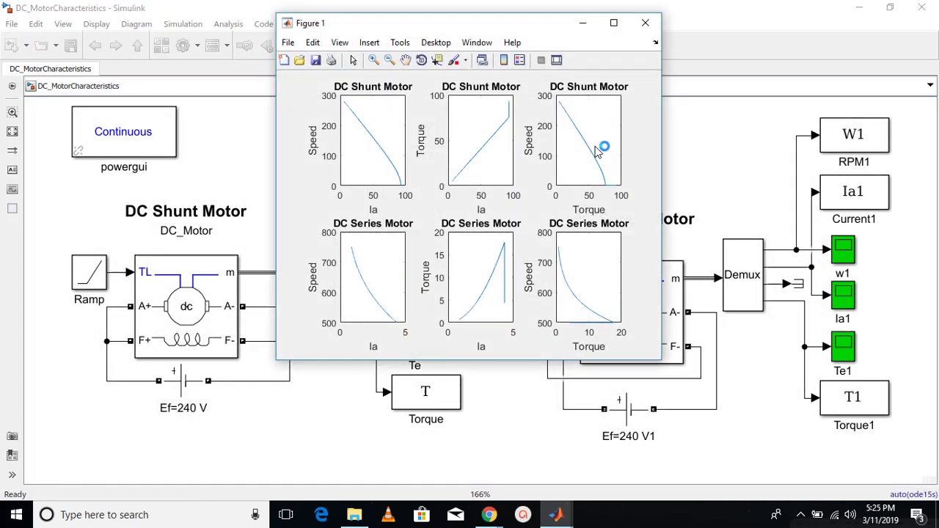
left_click(614, 25)
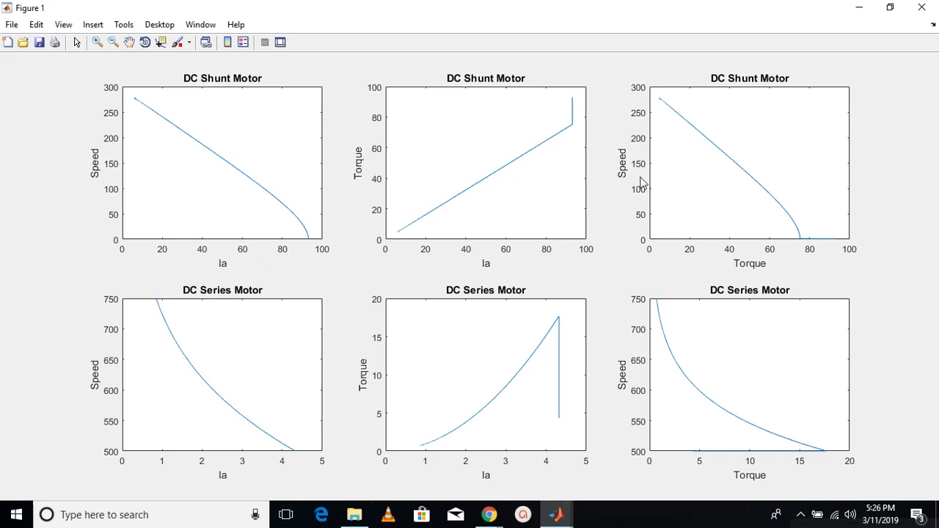
left_click(765, 254)
- Show the StopFcn callback in the DC_MotorCharacteristics Model Properties
left_click(921, 7)
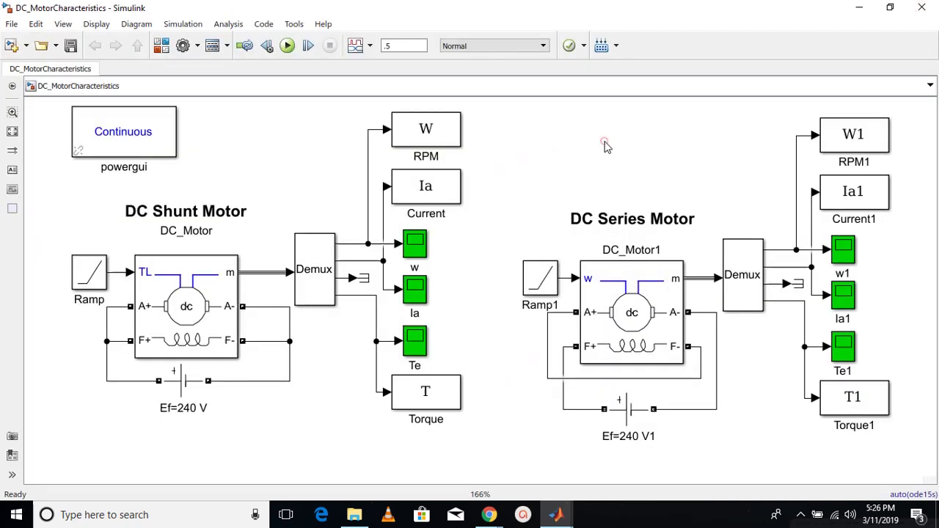
right_click(526, 146)
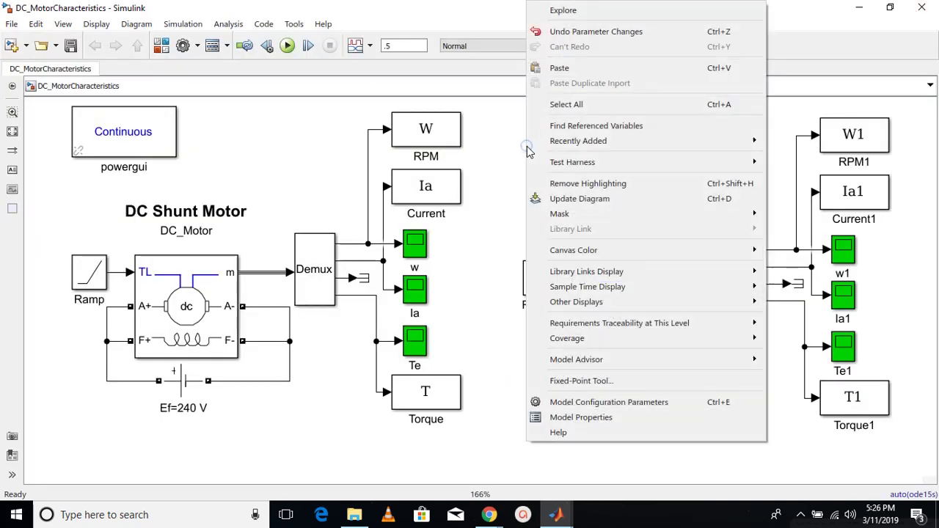
left_click(581, 417)
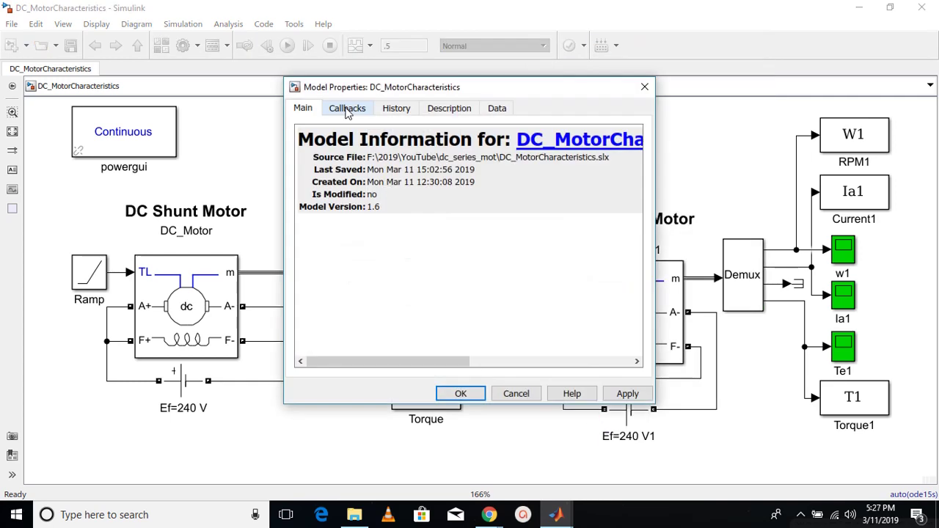
left_click(347, 110)
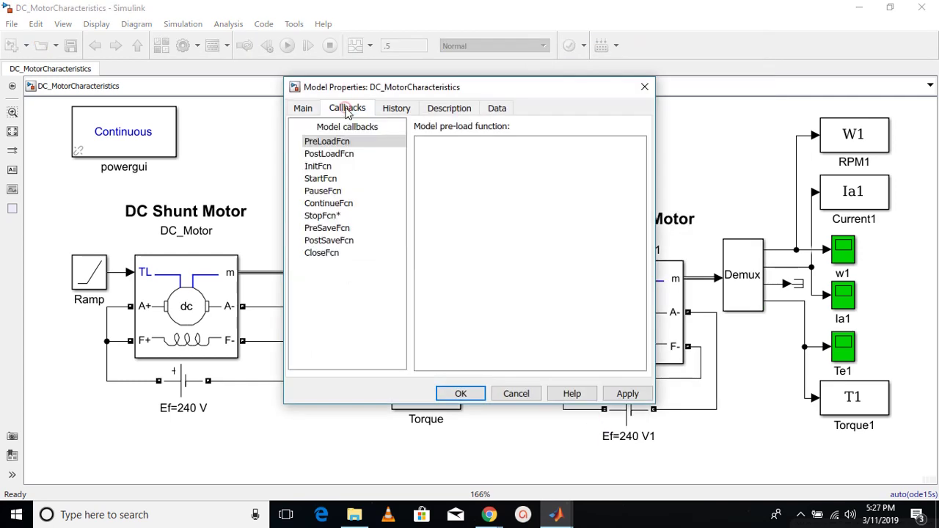
left_click(328, 216)
- Read through the StopFcn script's subplot(2,3,n) lines plotting current, speed and torque
left_click(518, 229)
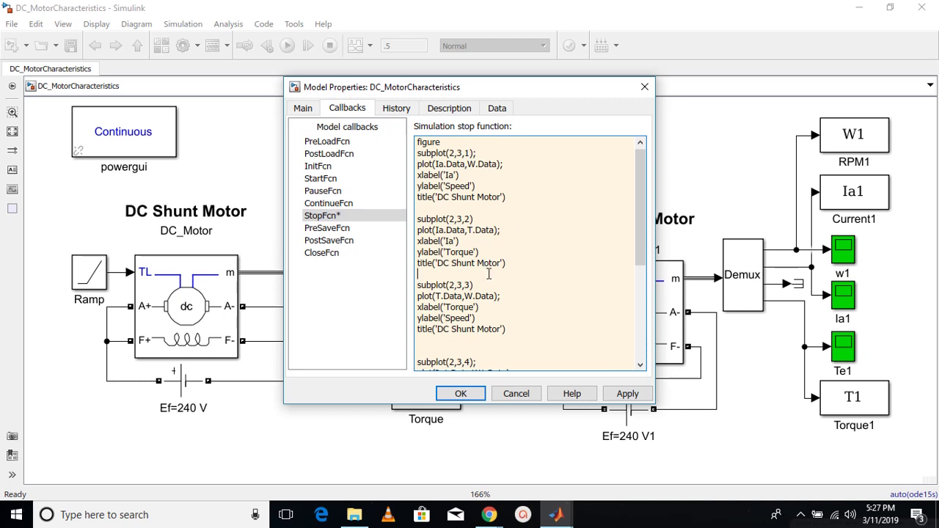
scroll(489, 273, "down", 3)
scroll(489, 273, "up", 3)
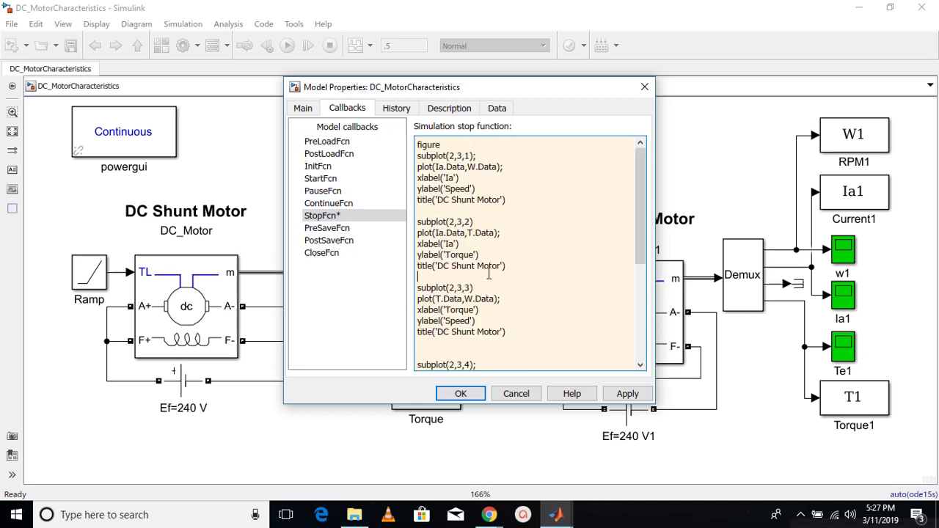
left_click(490, 155)
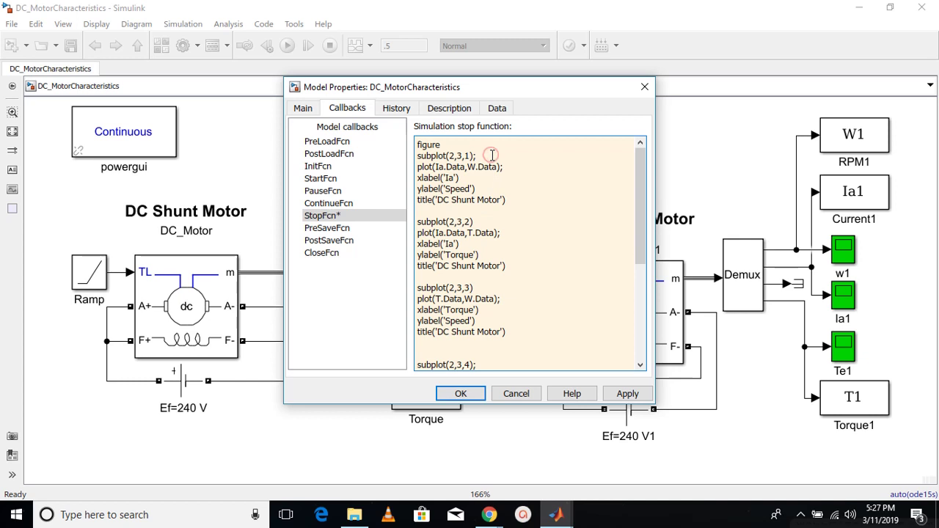
left_click(453, 157)
left_click(430, 155)
left_click(454, 156)
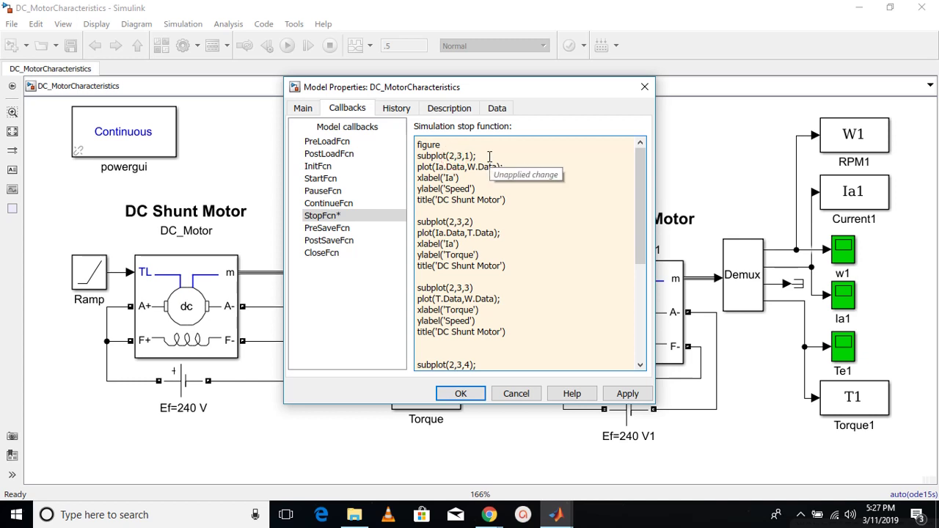
key("Down")
key("Down")
key("Down")
key("Down")
key("Down")
key("Down")
key("Down")
key("Down")
key("Down")
key("Down")
key("Down")
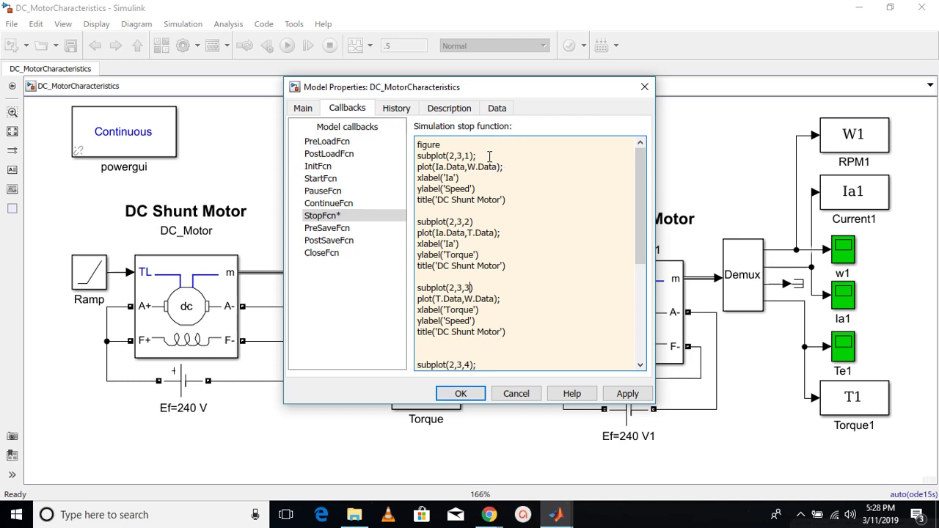
key("Escape")
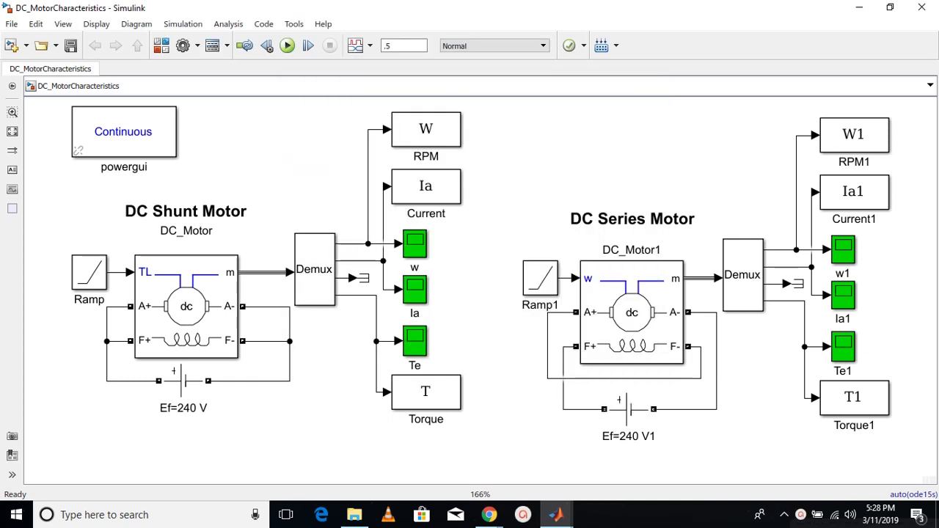